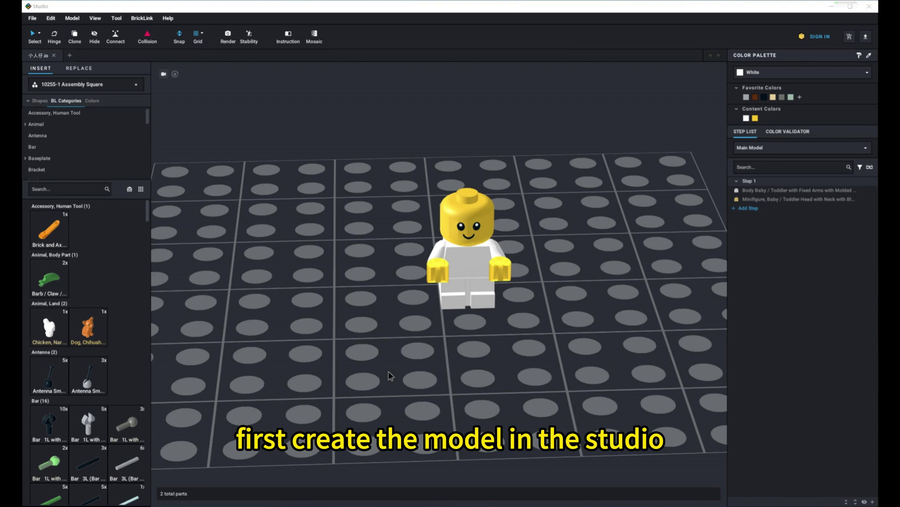
- In the instruction editor, group the baby's head and body into submodel 'SubModel Group 1'
{"action": "left_click", "coordinate": [285, 44]}
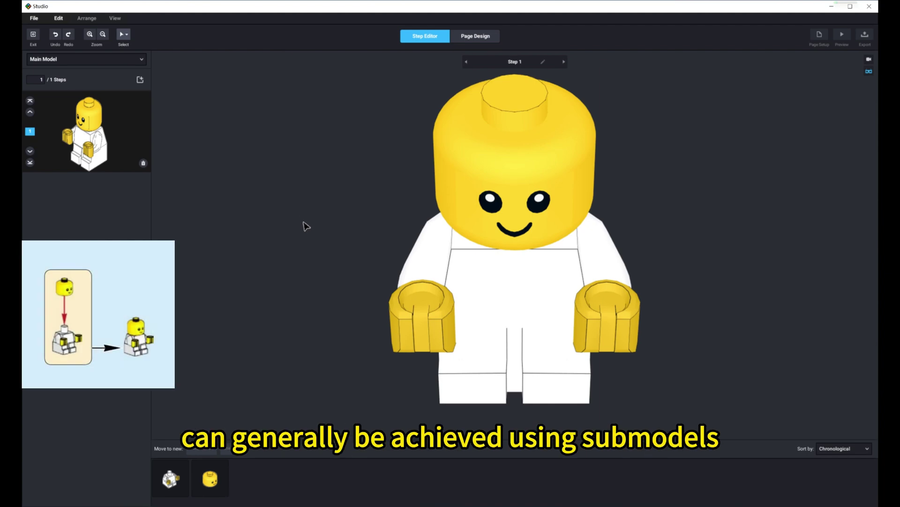
{"action": "left_click_drag", "start_coordinate": [390, 126], "coordinate": [547, 332]}
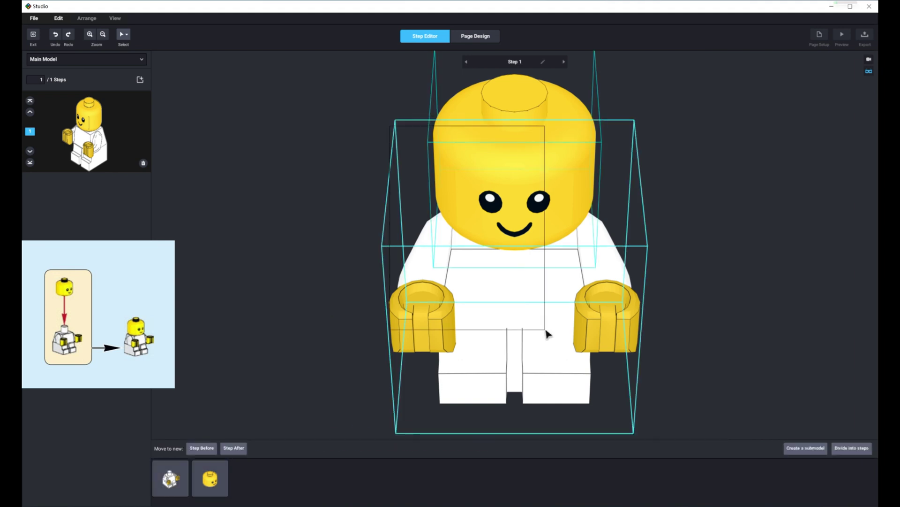
{"action": "right_click", "coordinate": [546, 303]}
{"action": "mouse_move", "coordinate": [565, 319]}
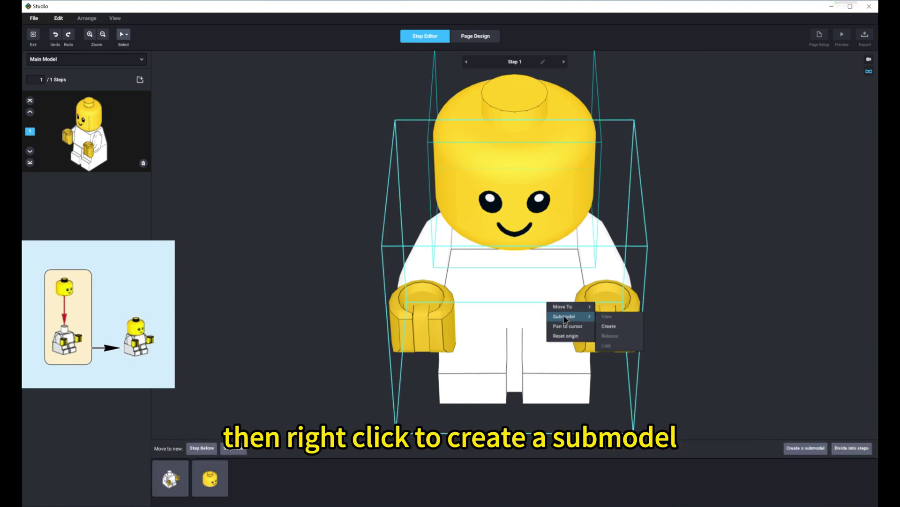
{"action": "left_click", "coordinate": [605, 325]}
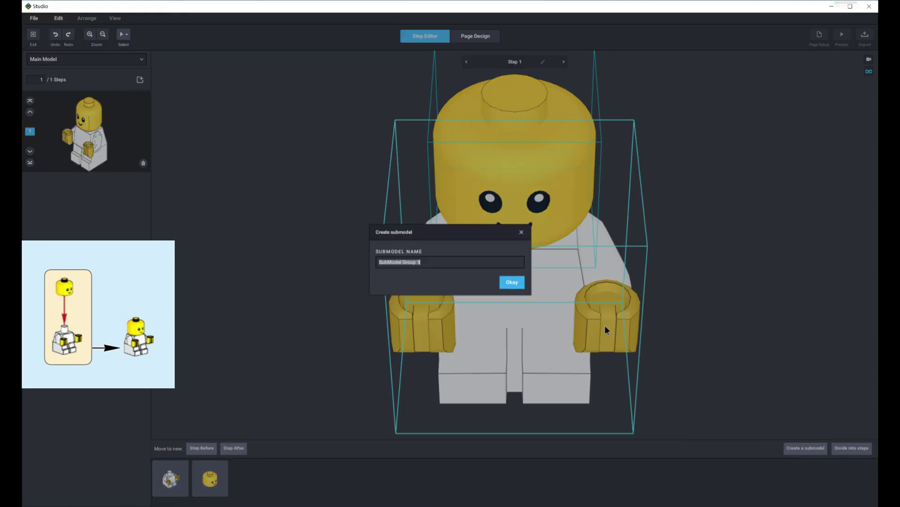
{"action": "left_click", "coordinate": [518, 284]}
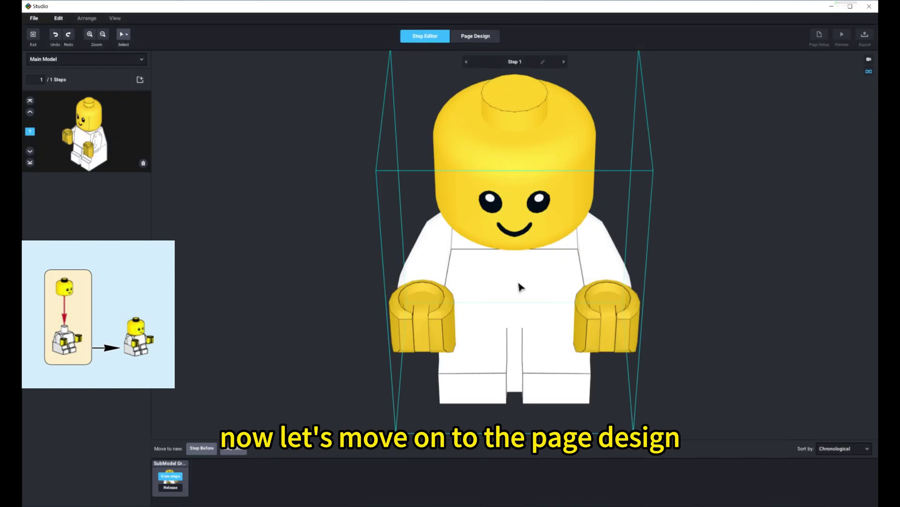
- In Page Design, rotate step 1's minifigure to Y 80° with a custom camera at X -20
{"action": "left_click", "coordinate": [470, 38]}
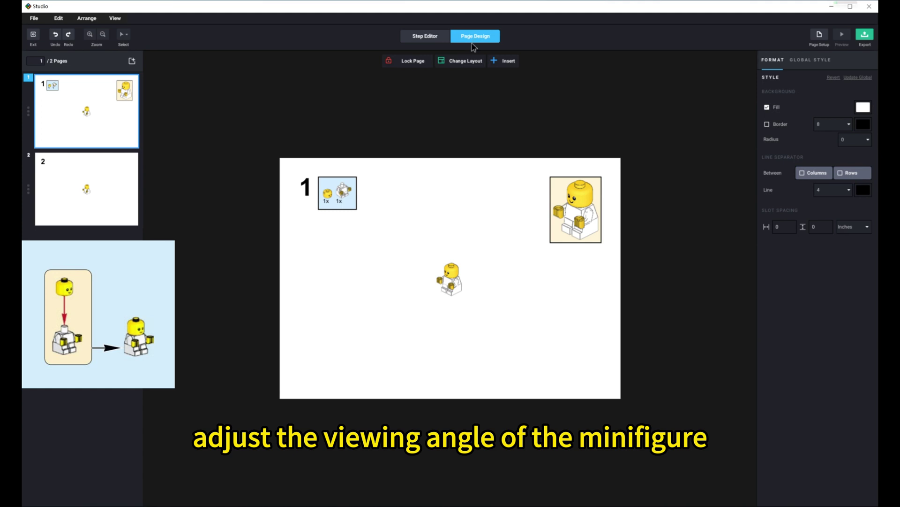
{"action": "left_click", "coordinate": [478, 197]}
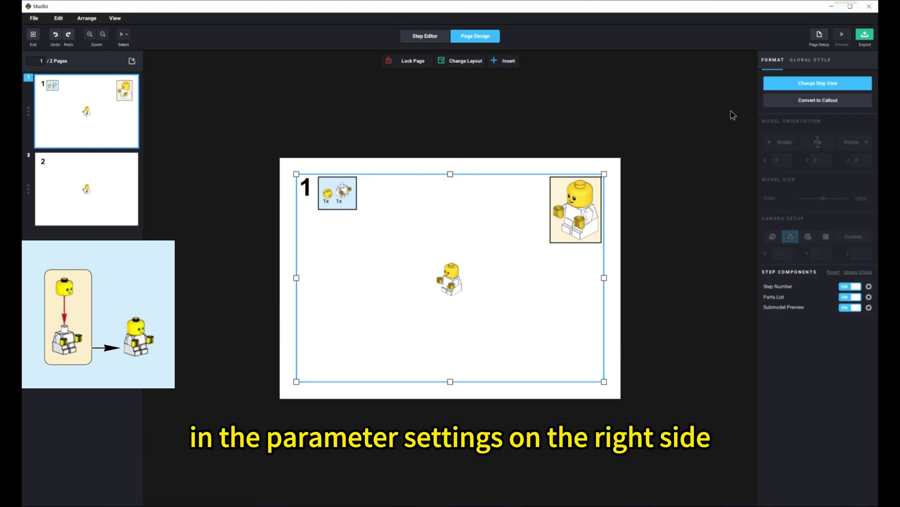
{"action": "left_click", "coordinate": [791, 87]}
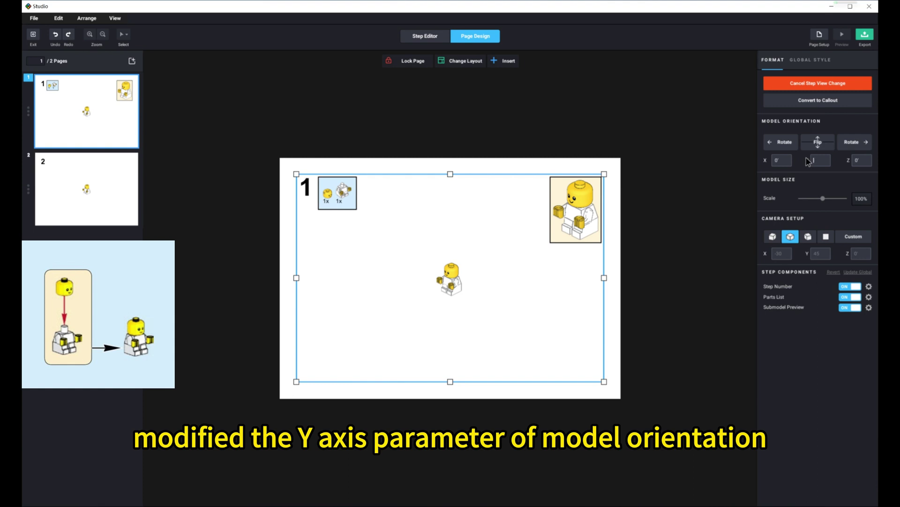
{"action": "type", "text": "80"}
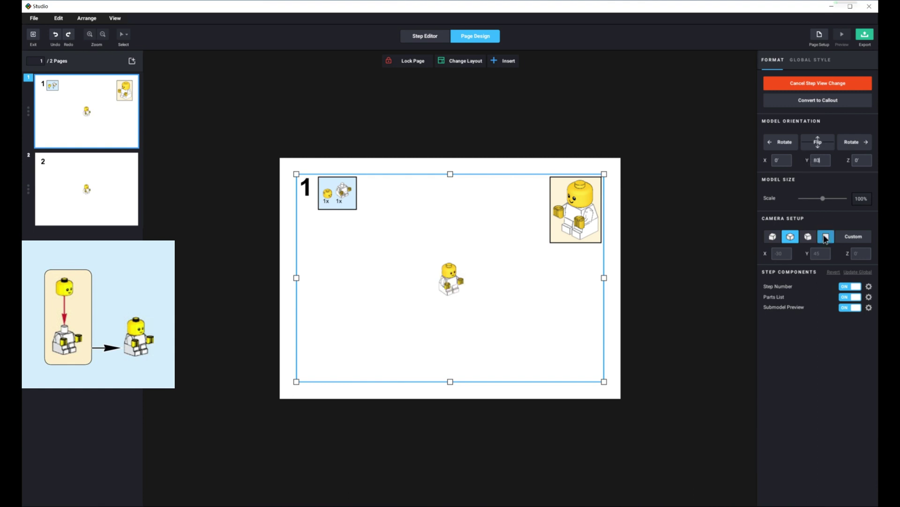
{"action": "left_click", "coordinate": [850, 241]}
{"action": "double_click", "coordinate": [791, 253]}
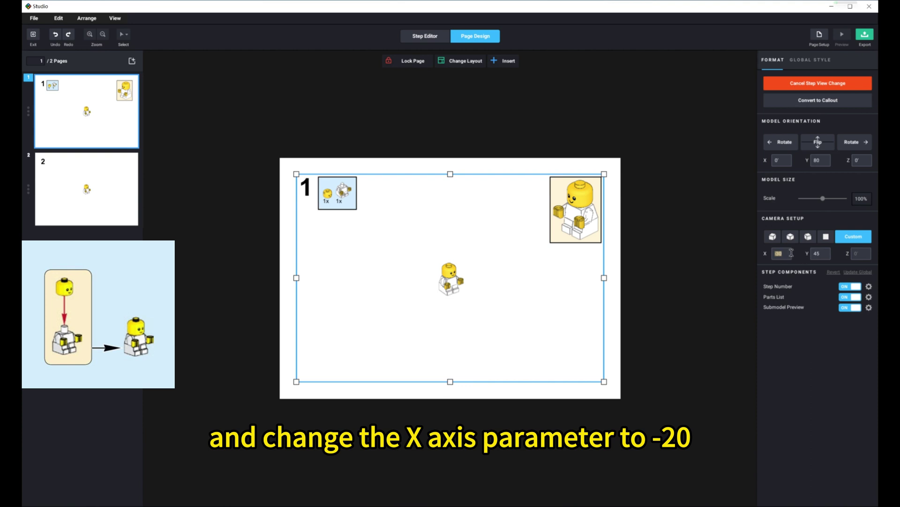
{"action": "type", "text": "-20"}
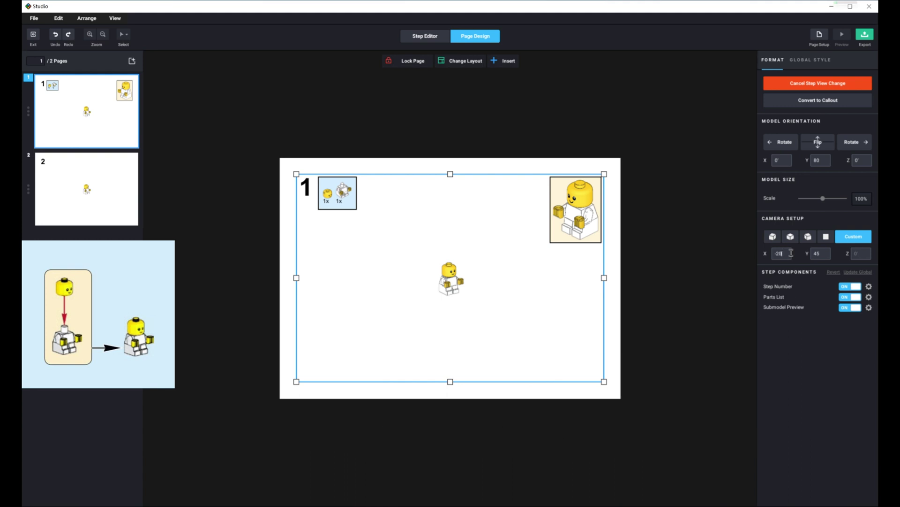
- Raise the minifigure's head 40 LDU above the body using buffer exchange
{"action": "left_click", "coordinate": [450, 270]}
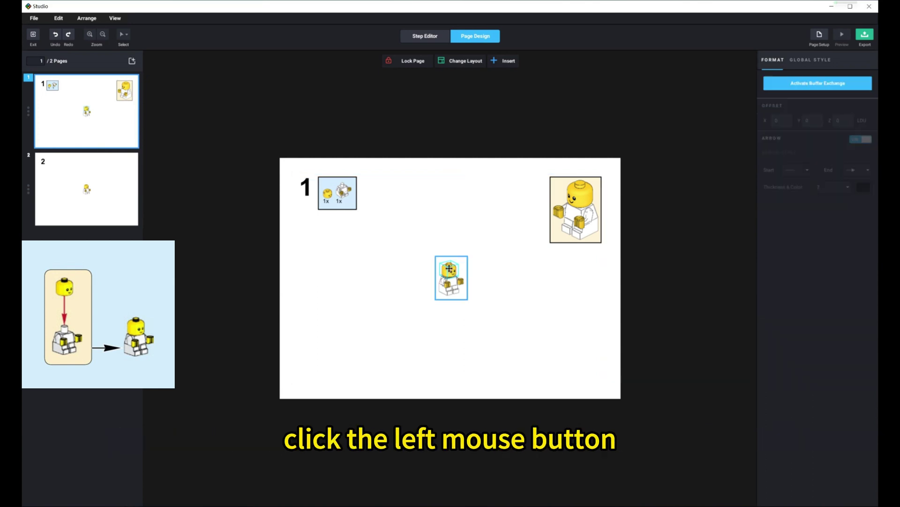
{"action": "left_click", "coordinate": [826, 84]}
{"action": "left_click", "coordinate": [826, 84]}
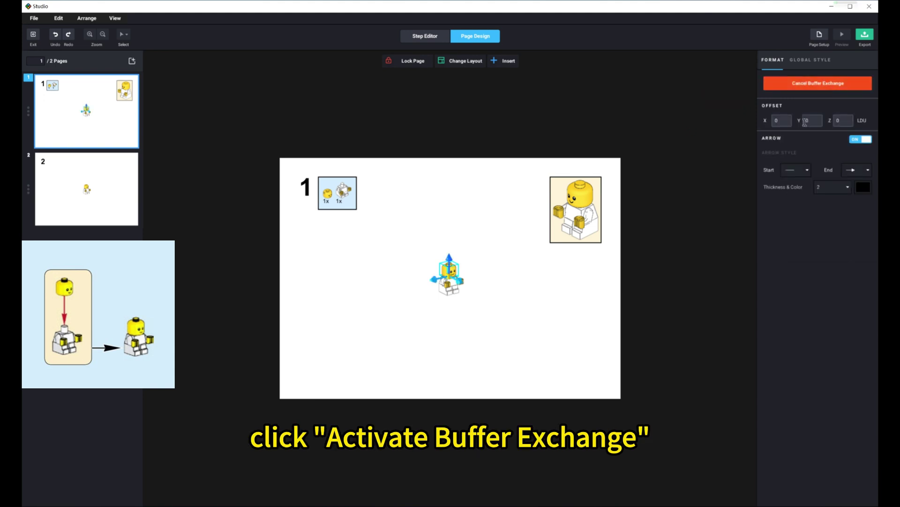
{"action": "double_click", "coordinate": [810, 121]}
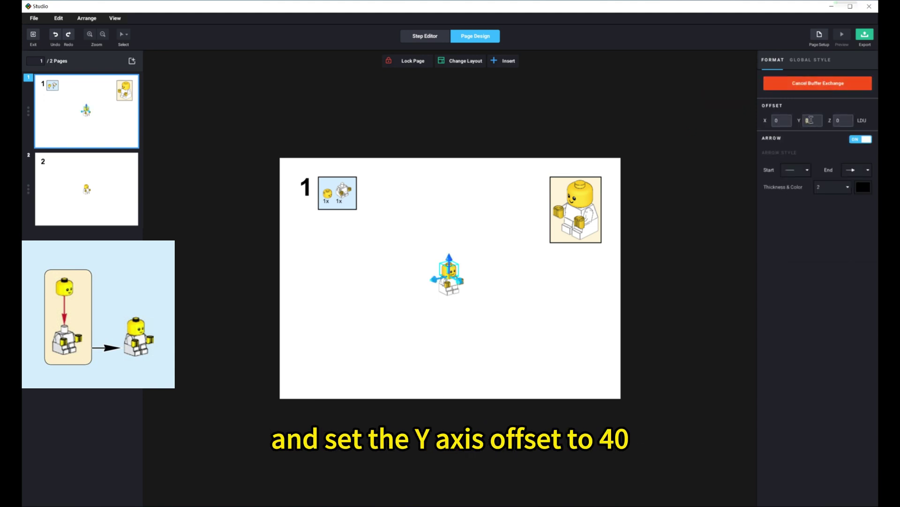
{"action": "type", "text": "4"}
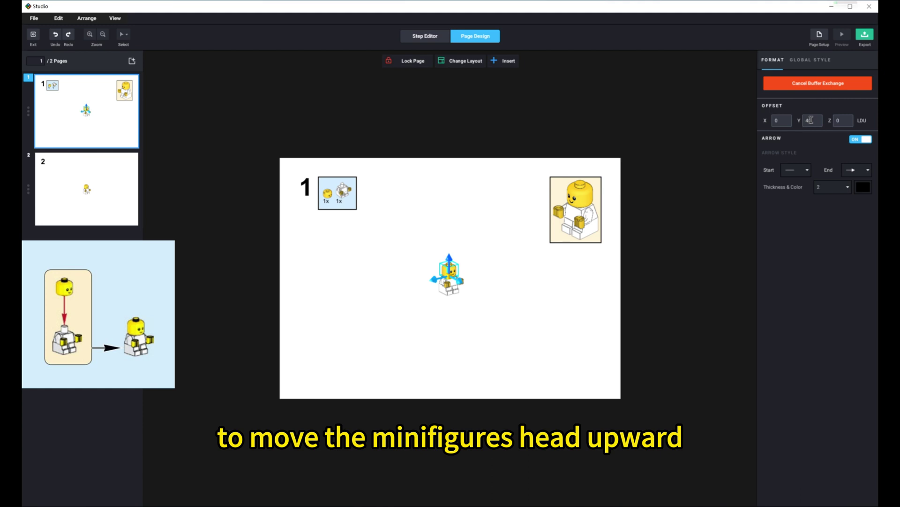
{"action": "type", "text": "0"}
{"action": "key", "text": "Return"}
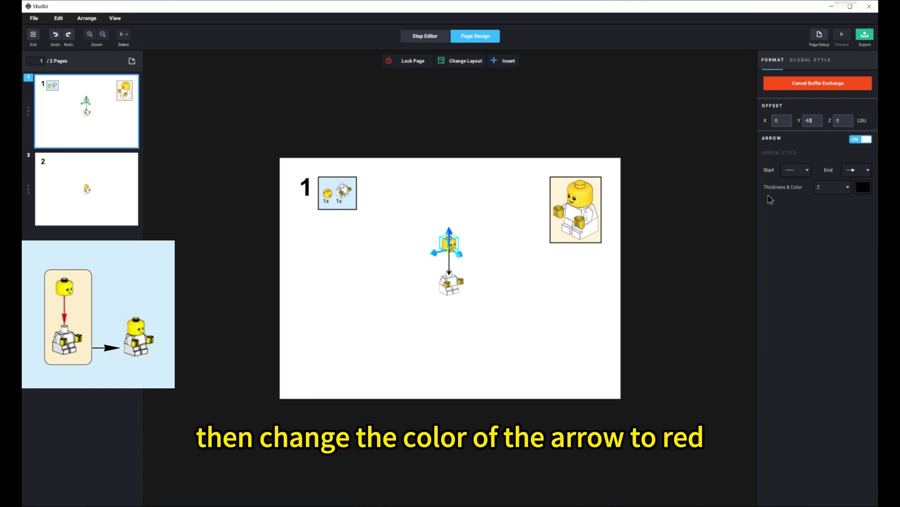
- Colour the arrow between the head and body red
{"action": "left_click", "coordinate": [866, 191]}
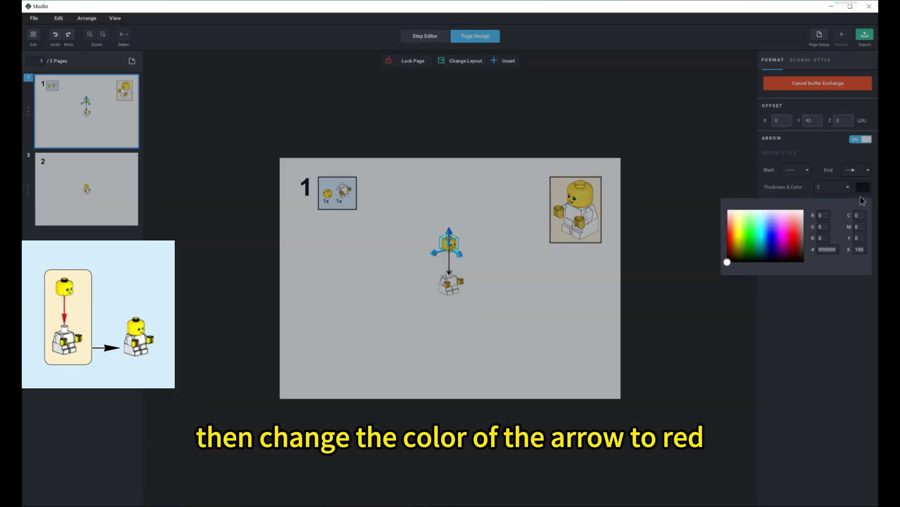
{"action": "left_click", "coordinate": [729, 230]}
{"action": "left_click", "coordinate": [742, 322]}
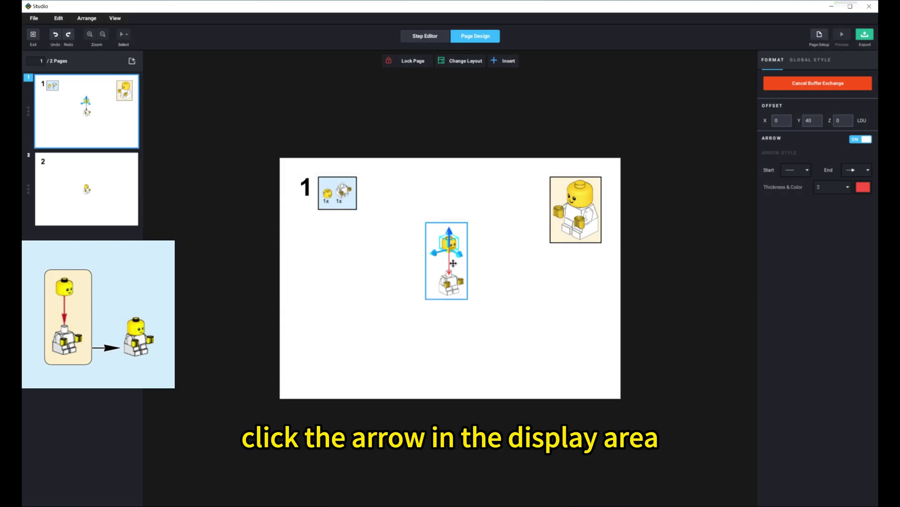
{"action": "left_click", "coordinate": [450, 260]}
{"action": "left_click", "coordinate": [448, 253]}
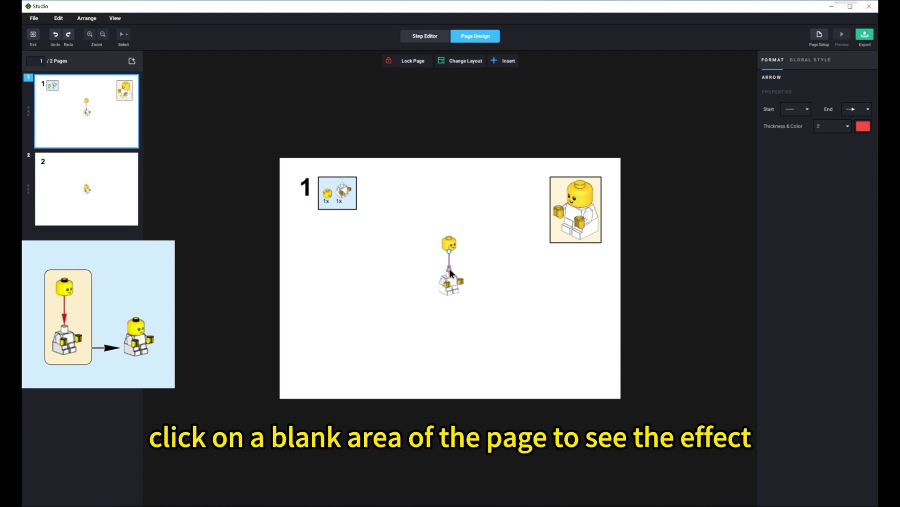
- Convert the head-on-body step into a callout with corners rounded to radius 16
{"action": "left_click", "coordinate": [514, 265]}
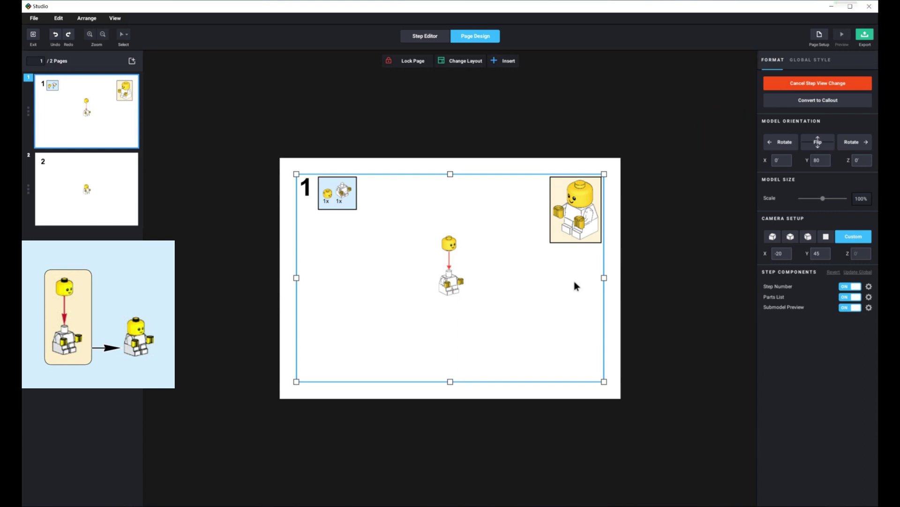
{"action": "left_click", "coordinate": [805, 101]}
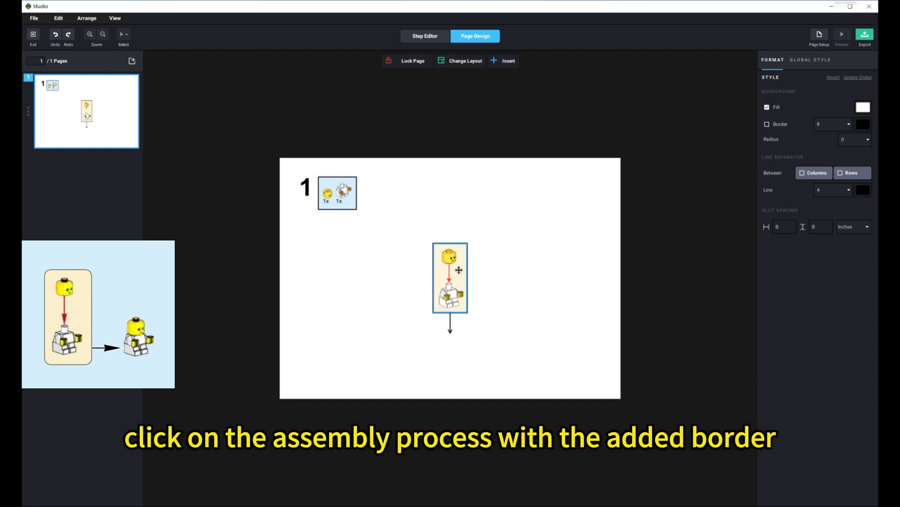
{"action": "left_click", "coordinate": [459, 270]}
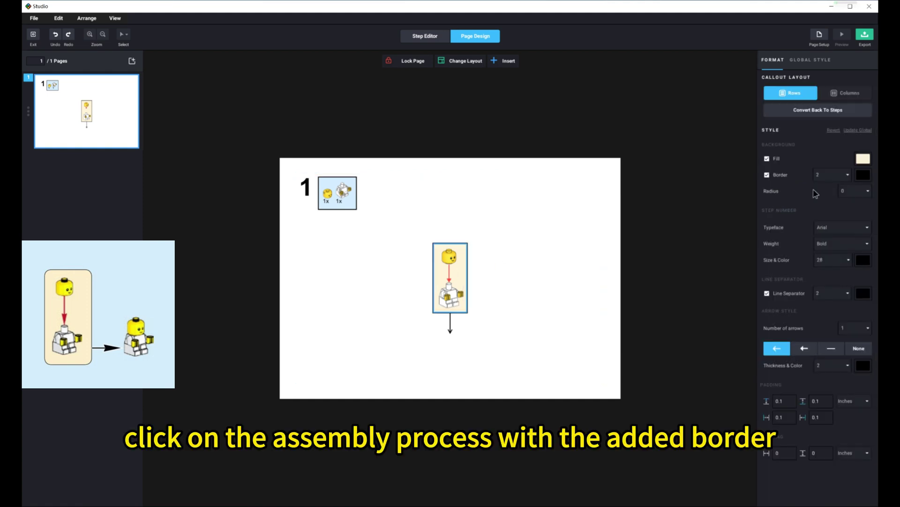
{"action": "left_click", "coordinate": [854, 190]}
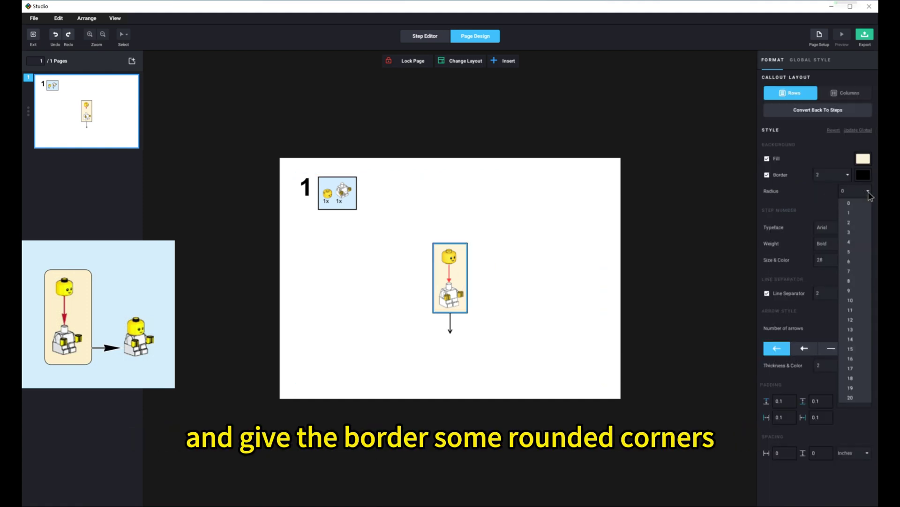
{"action": "left_click", "coordinate": [851, 359]}
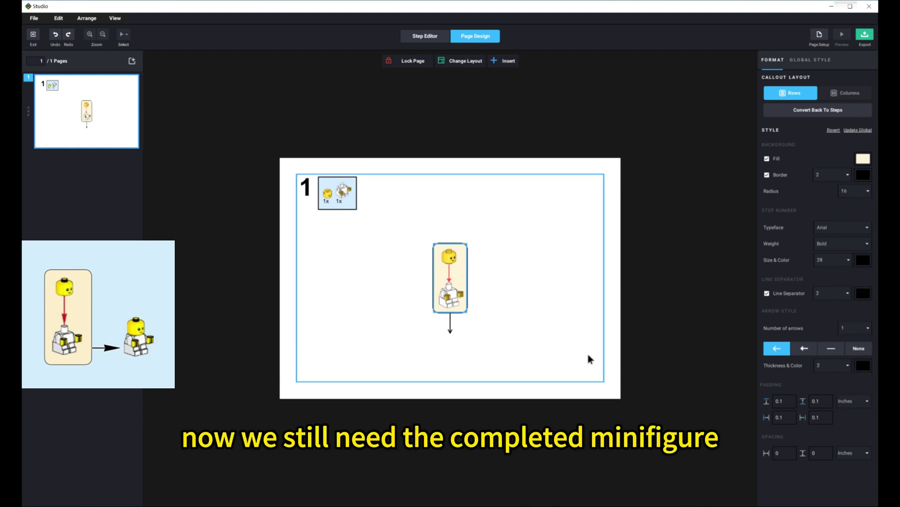
{"action": "left_click", "coordinate": [574, 351]}
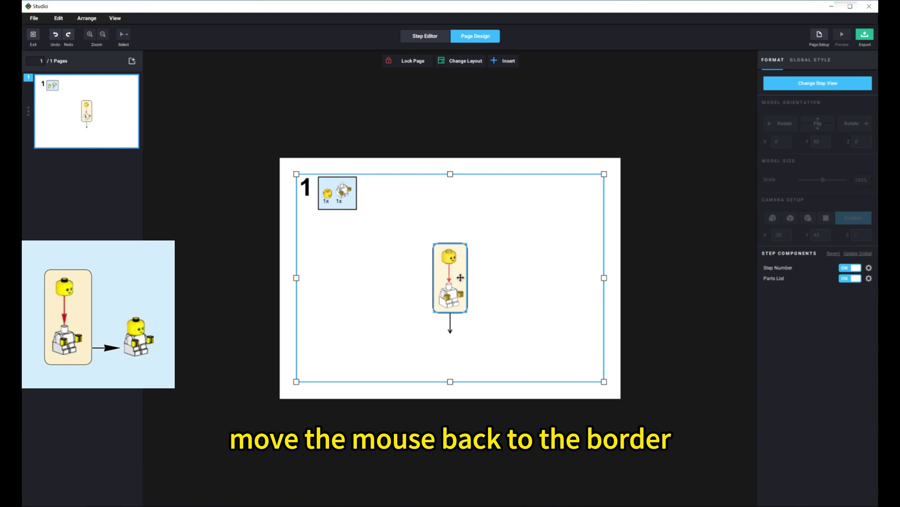
- Place the callout left of the figure, aiming its arrow at the minifigure with the second arrowhead style
{"action": "left_click_drag", "start_coordinate": [461, 278], "coordinate": [476, 301]}
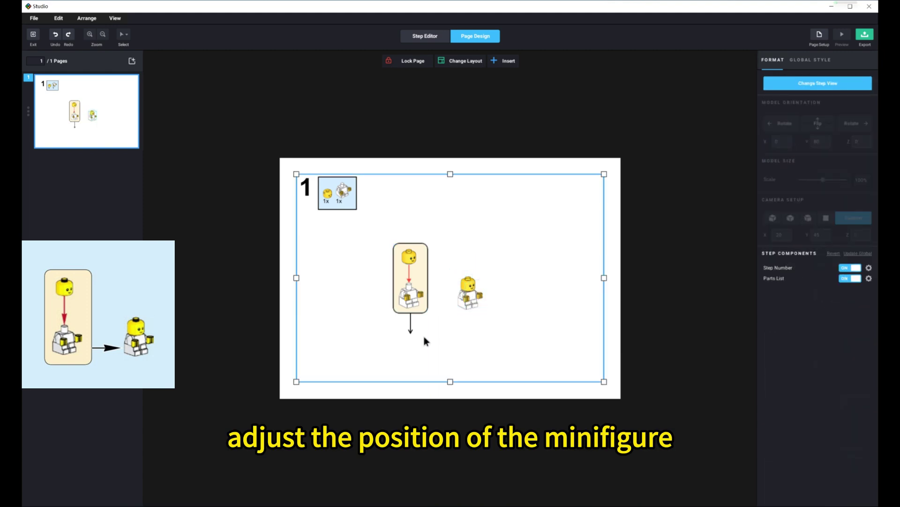
{"action": "left_click", "coordinate": [410, 329]}
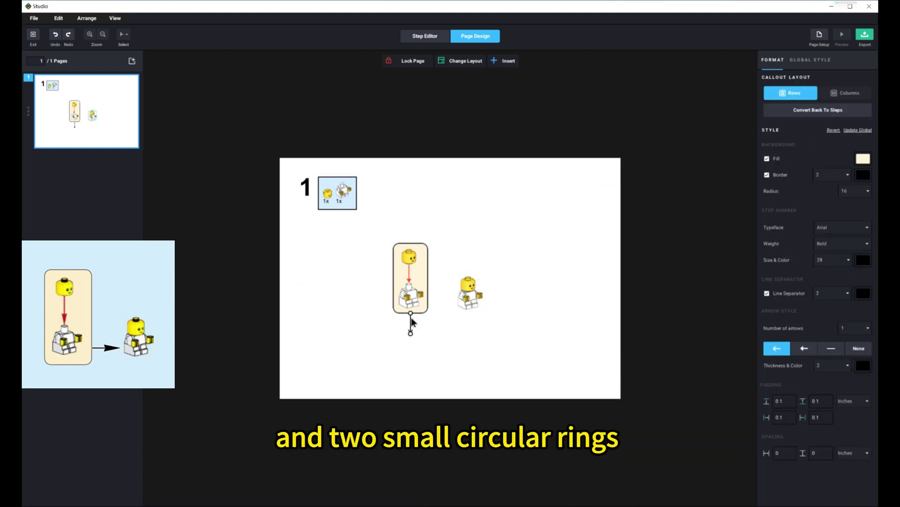
{"action": "left_click_drag", "start_coordinate": [412, 312], "coordinate": [429, 297]}
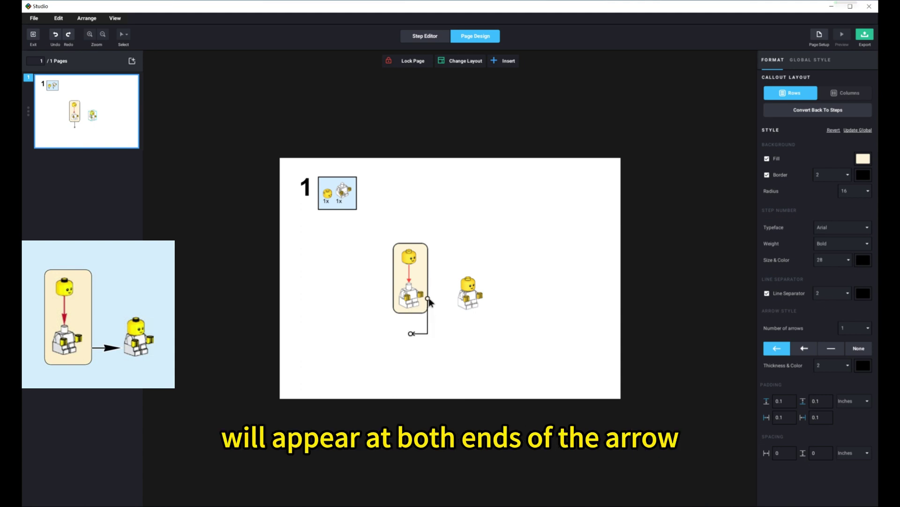
{"action": "left_click_drag", "start_coordinate": [411, 333], "coordinate": [446, 312]}
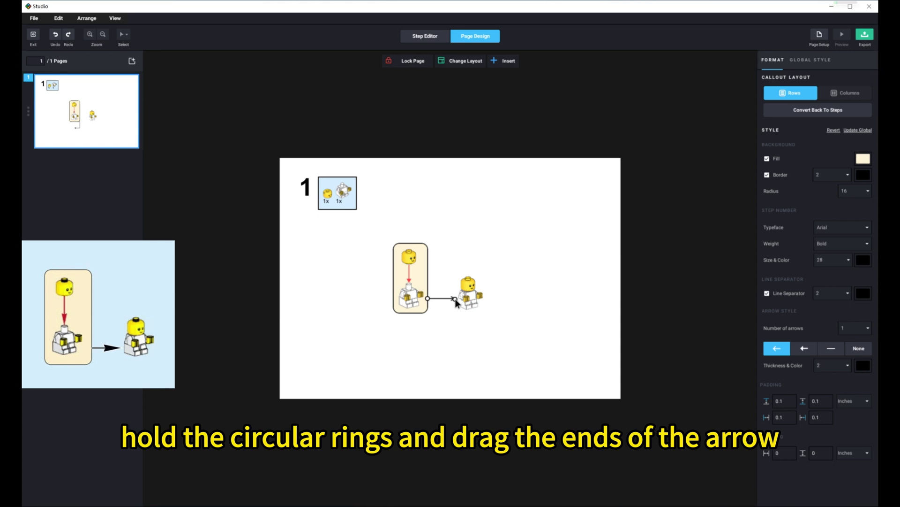
{"action": "left_click", "coordinate": [805, 350]}
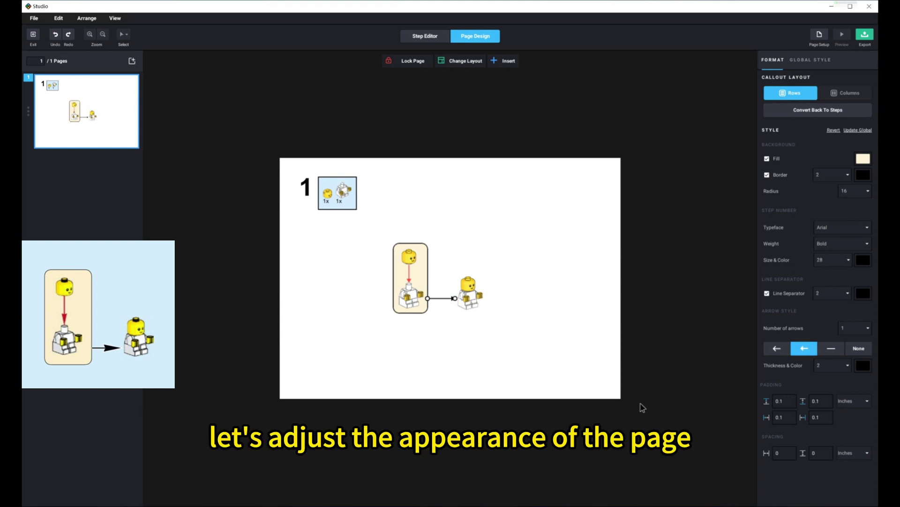
- Turn off the step's step number and parts list
{"action": "left_click", "coordinate": [590, 370]}
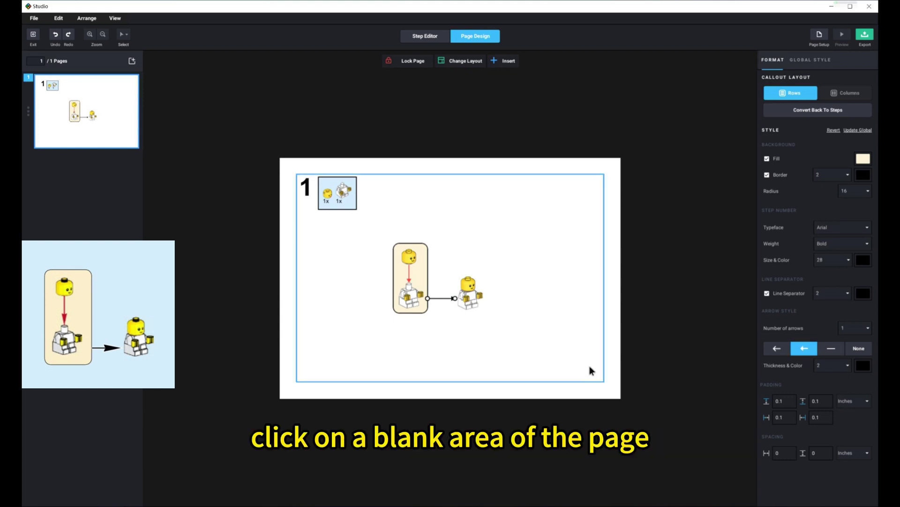
{"action": "left_click", "coordinate": [553, 354]}
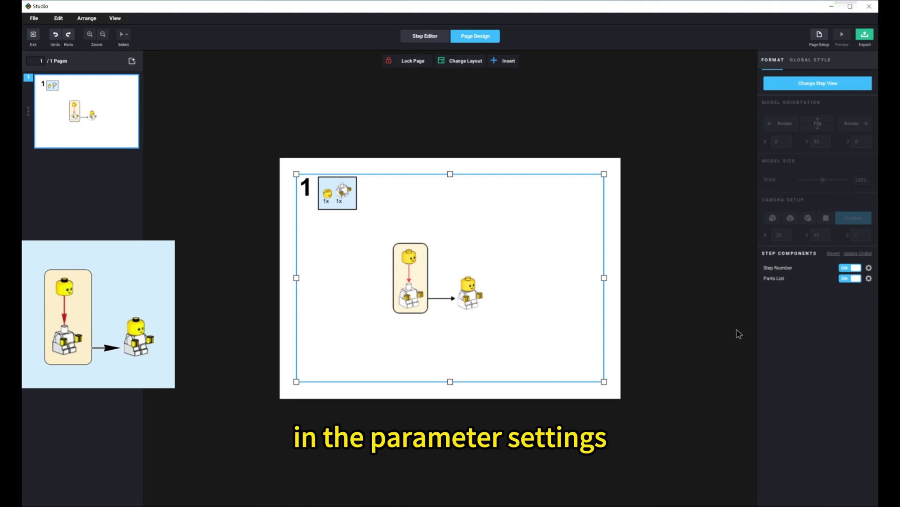
{"action": "left_click", "coordinate": [849, 268]}
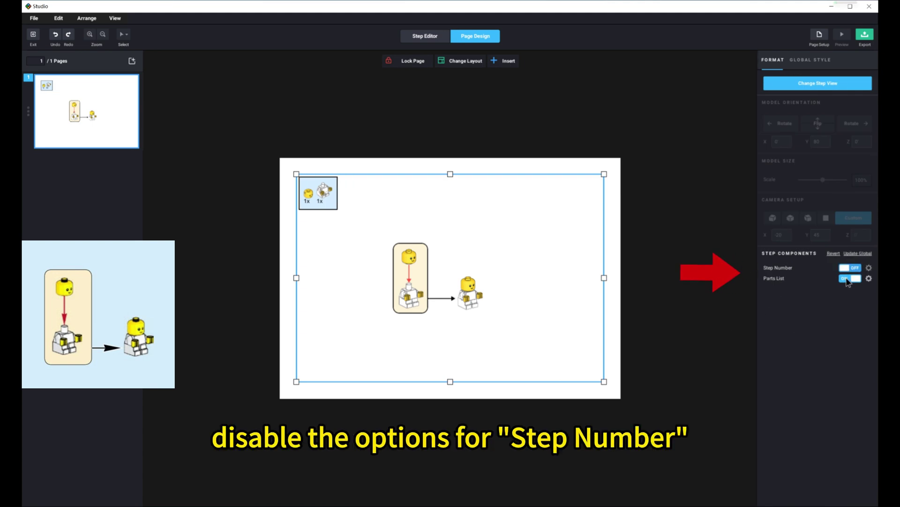
{"action": "left_click", "coordinate": [848, 279]}
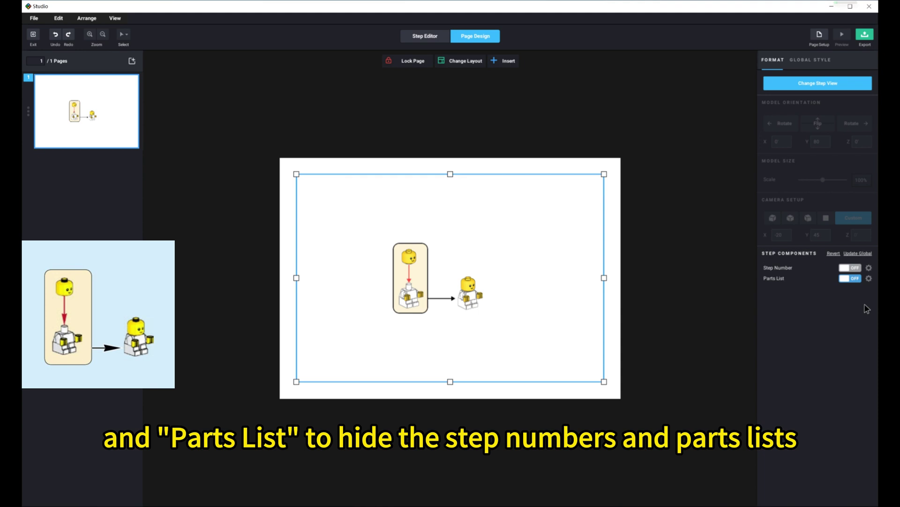
- Set the page background fill to light blue
{"action": "left_click", "coordinate": [637, 257]}
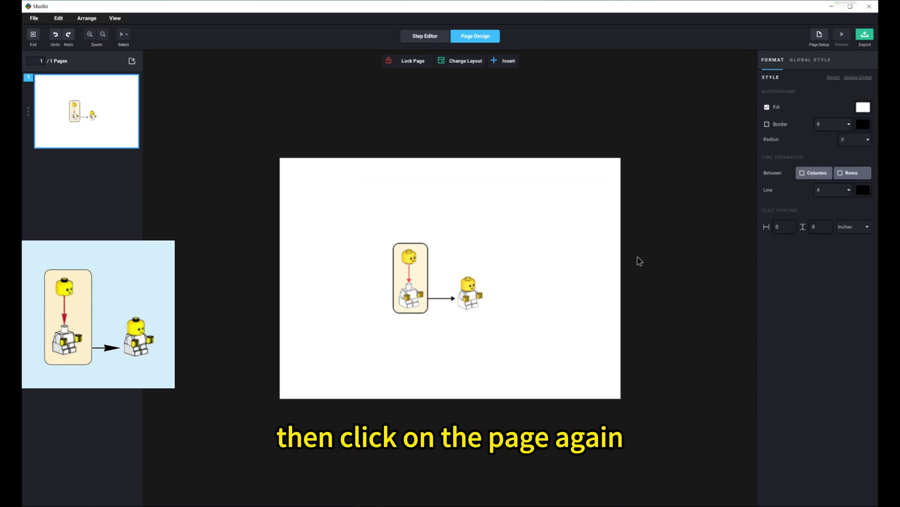
{"action": "left_click", "coordinate": [864, 107]}
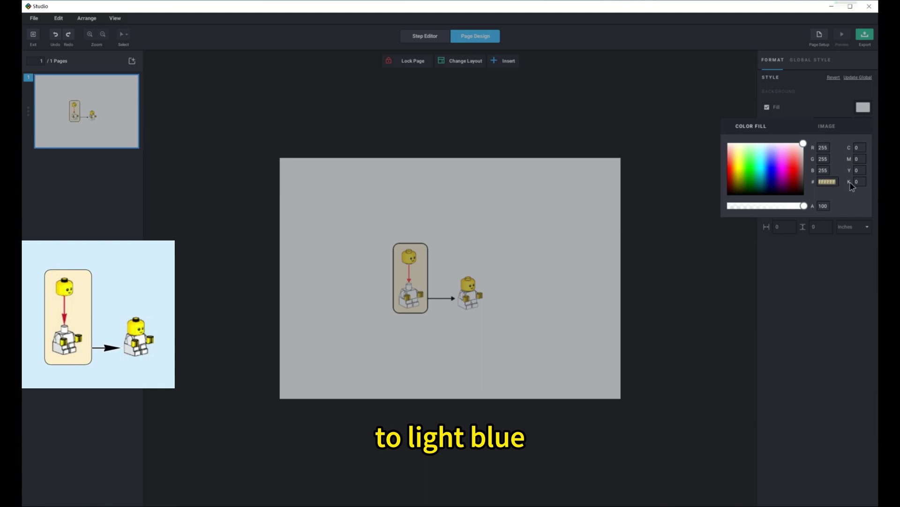
{"action": "key", "text": "ctrl+v"}
{"action": "left_click", "coordinate": [676, 249]}
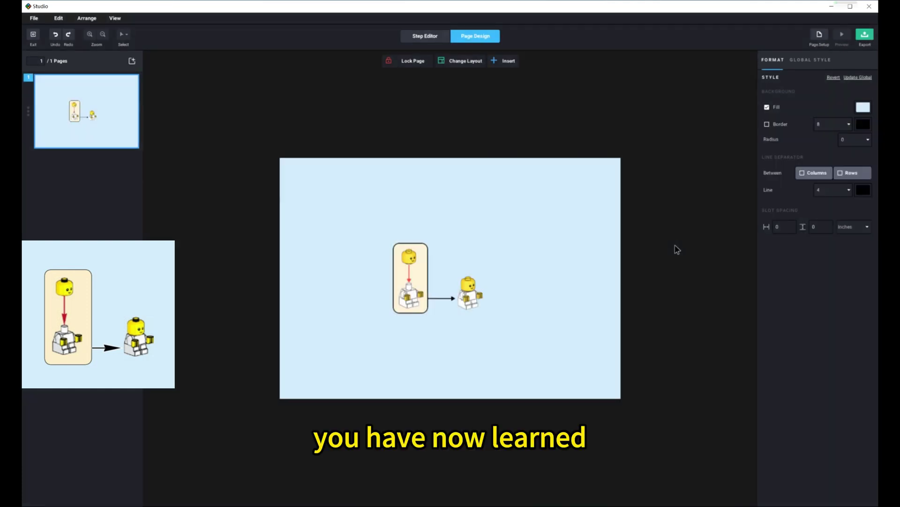